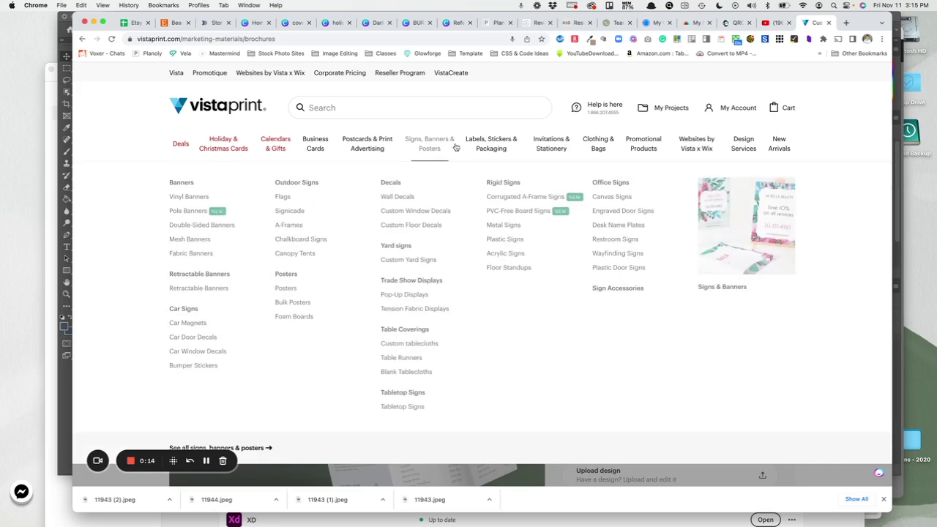
# Open the Brochures product page among the print advertising products and set the fold to Tri-fold.
pyautogui.moveTo(376, 156)
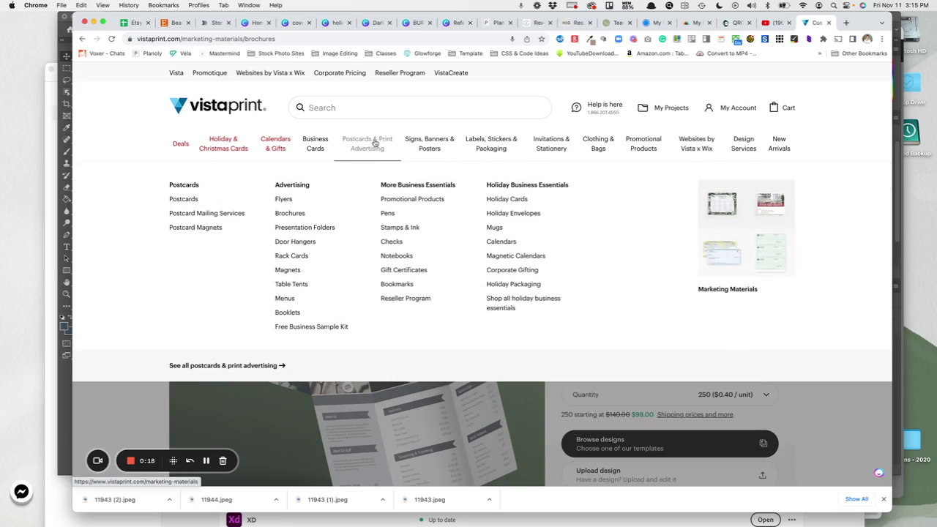
pyautogui.click(283, 214)
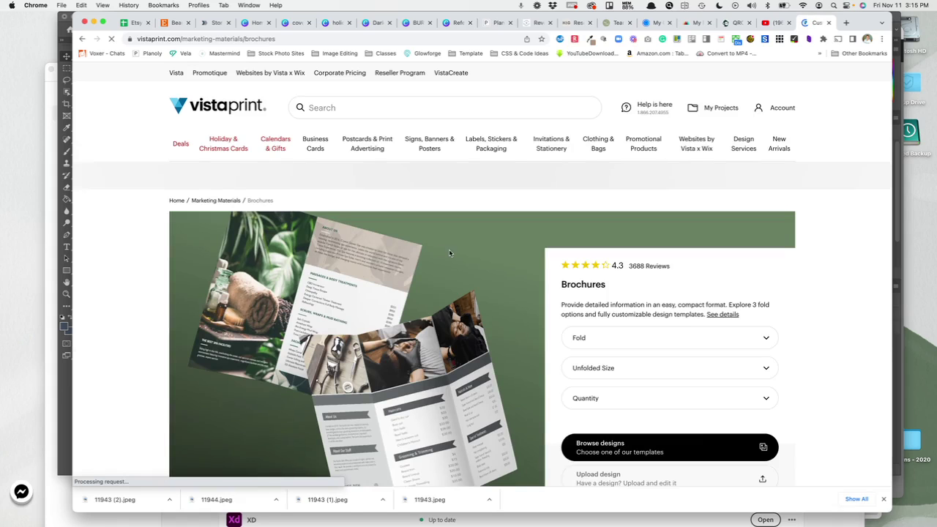
pyautogui.scroll(-2, 450, 252)
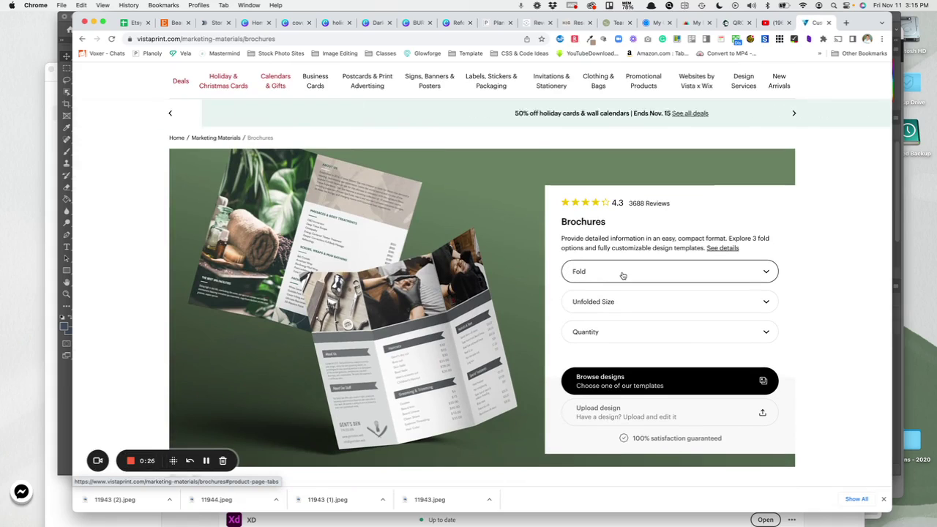
pyautogui.click(622, 275)
pyautogui.click(615, 322)
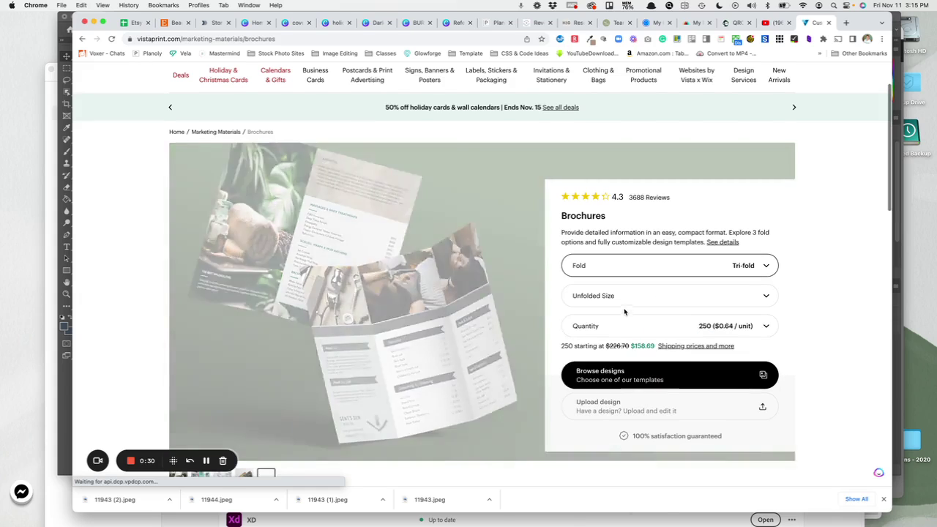
# Set the brochure's unfolded size to 9" x 16" and the quantity to 25.
pyautogui.click(622, 296)
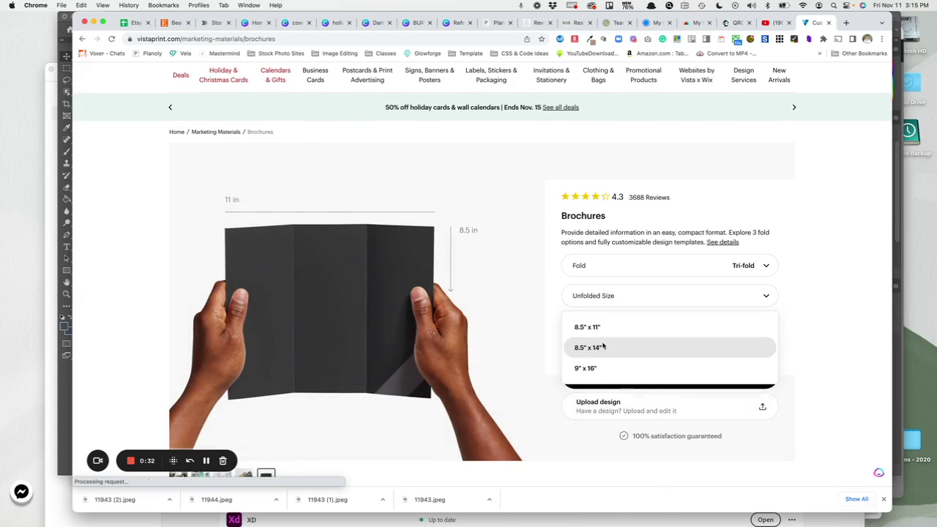
pyautogui.click(589, 368)
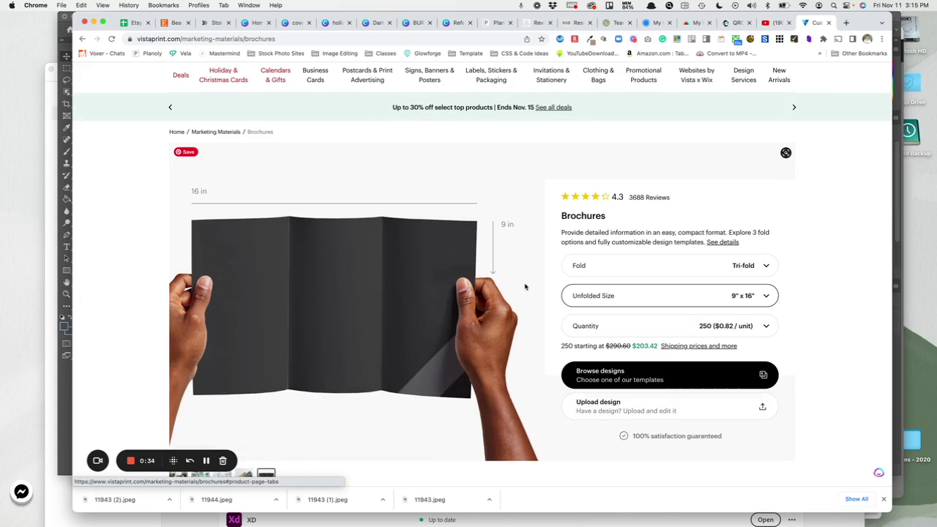
pyautogui.click(649, 324)
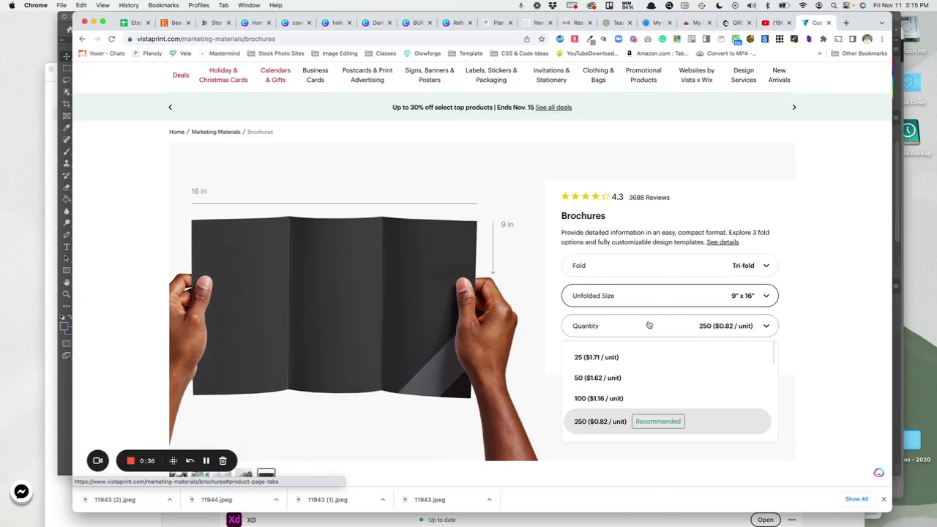
pyautogui.click(720, 361)
# Start a design from an own upload and place "holiday trifold - Outside .pdf" from Downloads on the outside page.
pyautogui.scroll(-1, 439, 278)
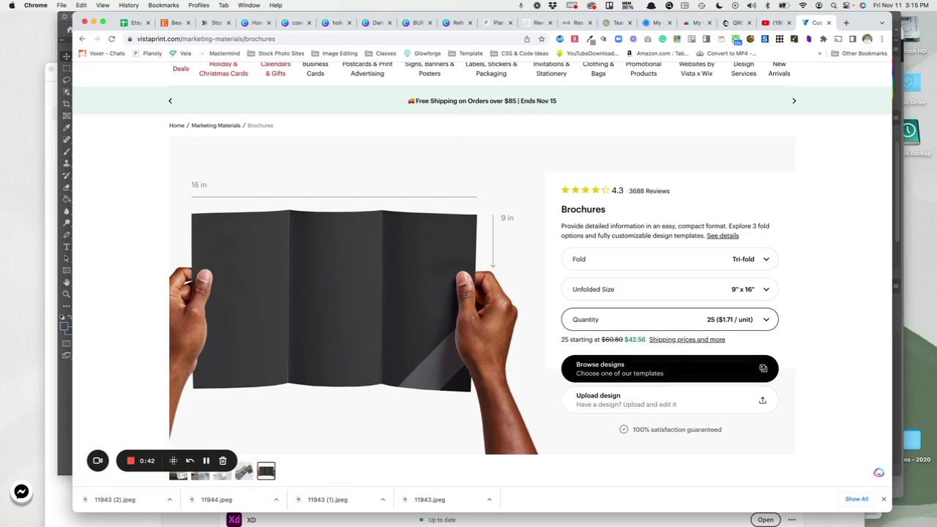
pyautogui.click(680, 407)
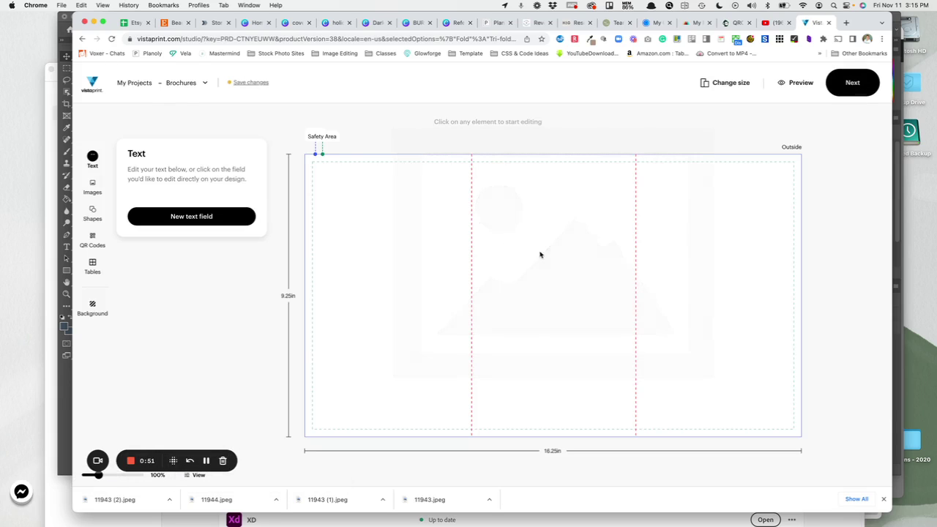
pyautogui.click(558, 277)
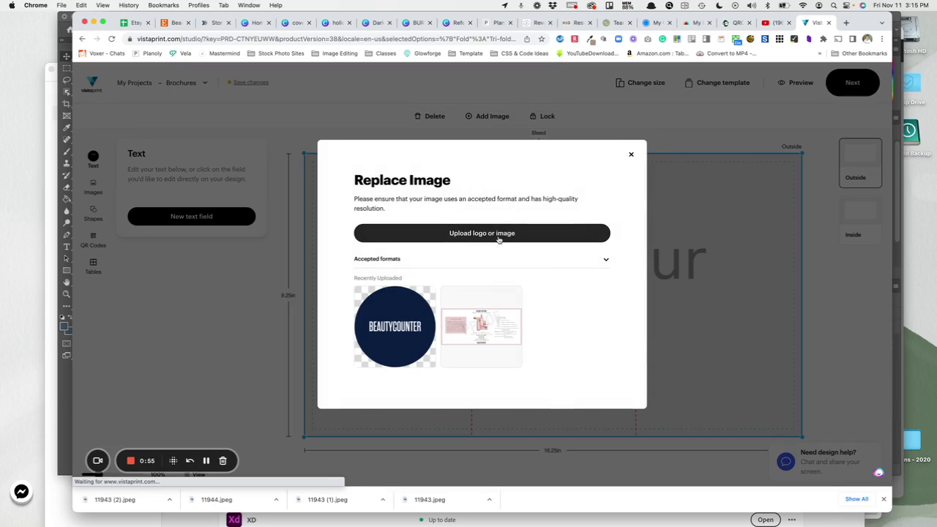
pyautogui.click(498, 235)
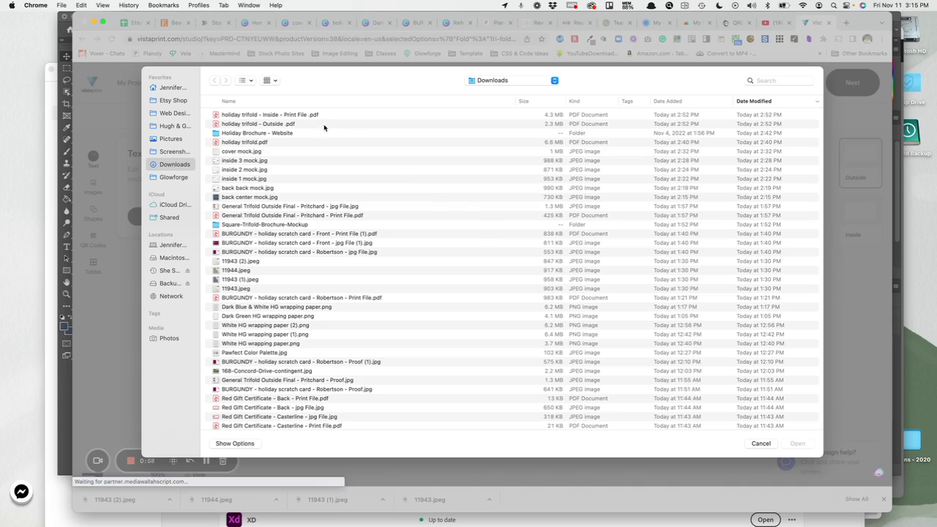
pyautogui.doubleClick(284, 125)
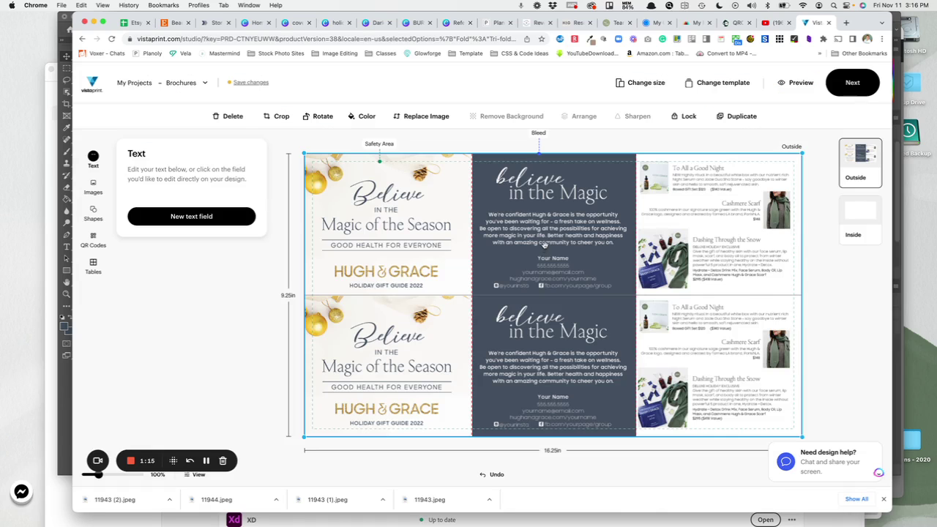
# Upload "holiday trifold - Inside - Print File .pdf" from Downloads as the image on the brochure's inside page.
pyautogui.click(849, 218)
pyautogui.click(594, 278)
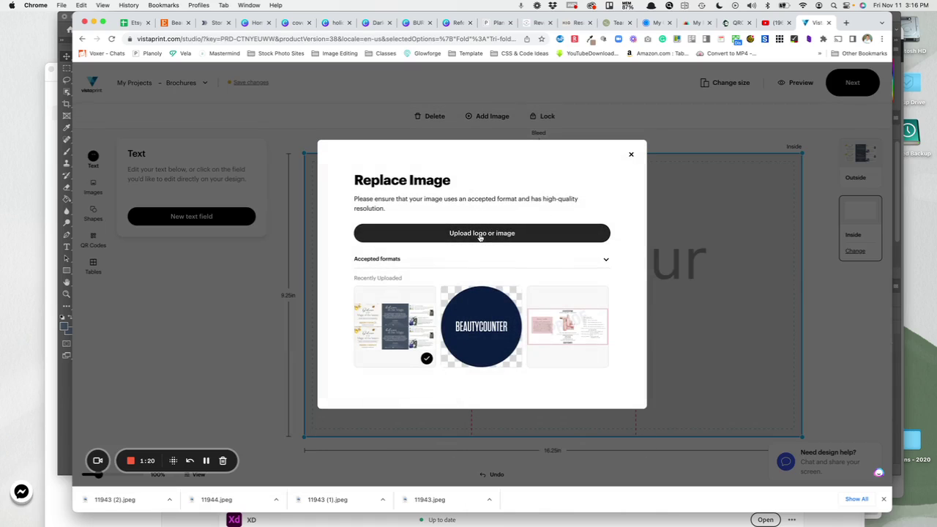
pyautogui.click(480, 234)
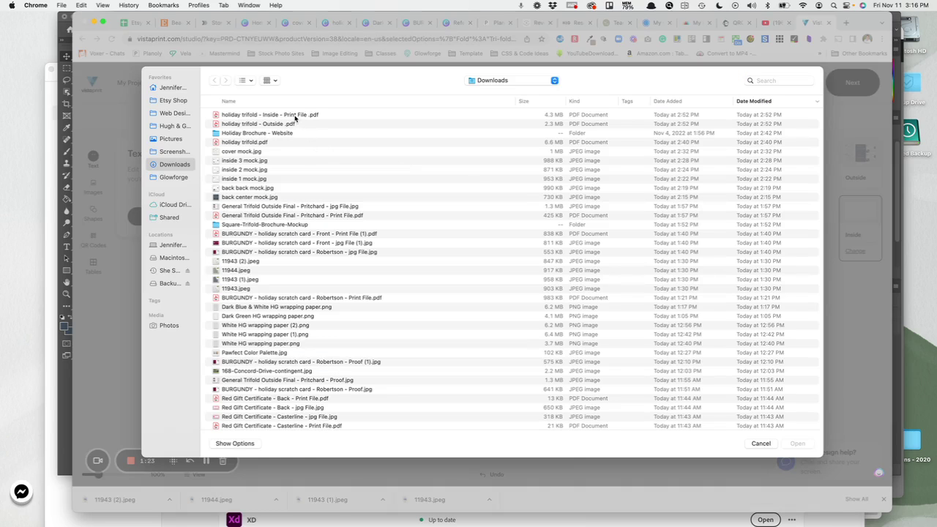
pyautogui.click(309, 116)
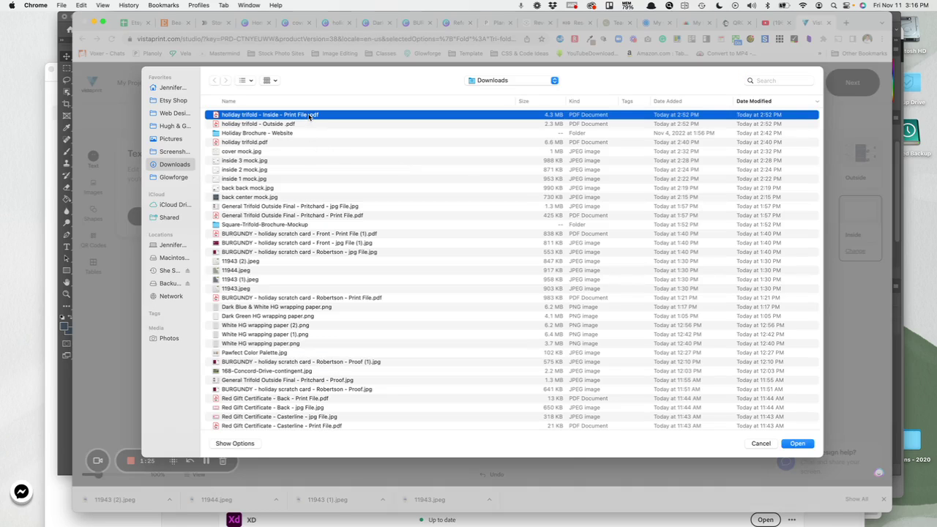
pyautogui.press('Return')
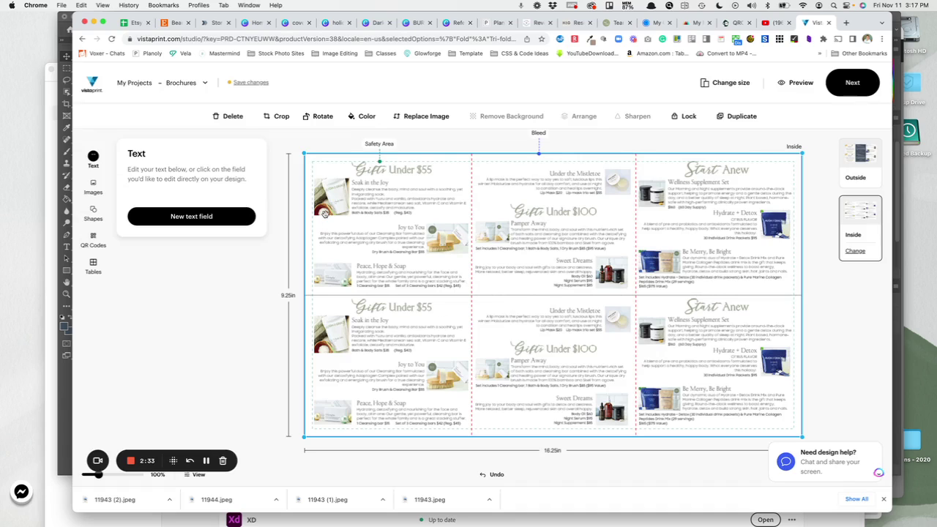
# Rename the brochure design as HG Holiday and save it.
pyautogui.click(204, 83)
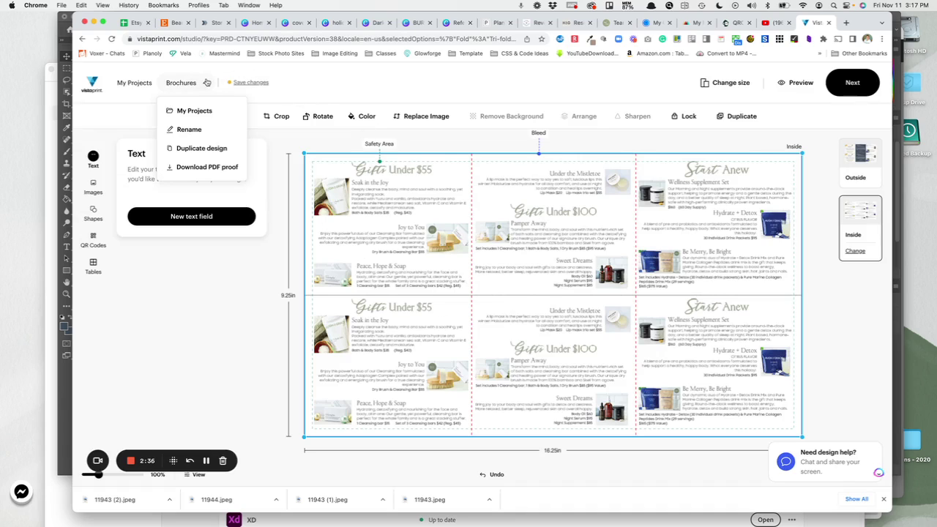
pyautogui.click(187, 132)
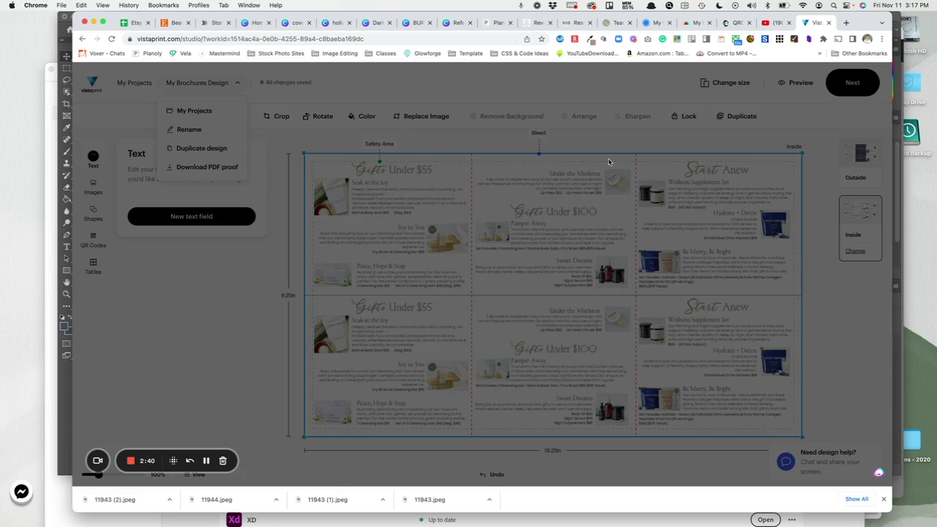
pyautogui.tripleClick(424, 281)
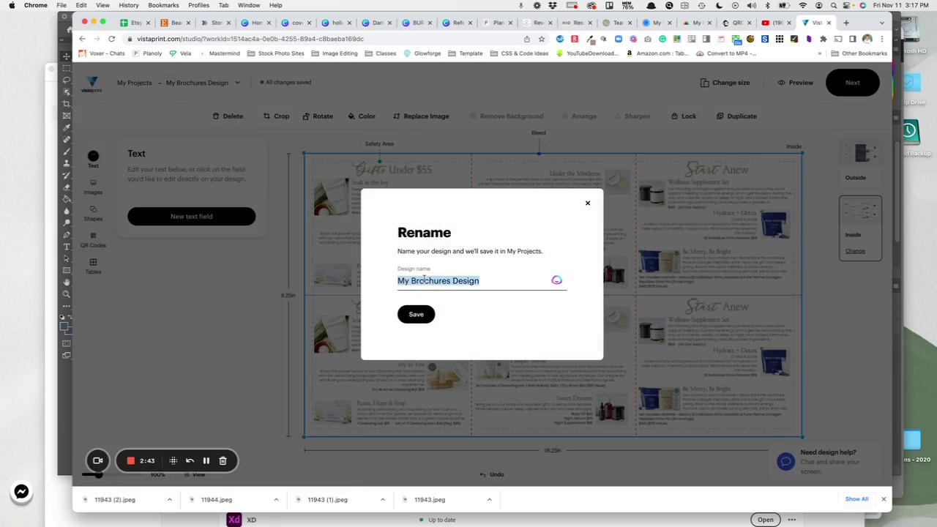
pyautogui.write('HG HOli')
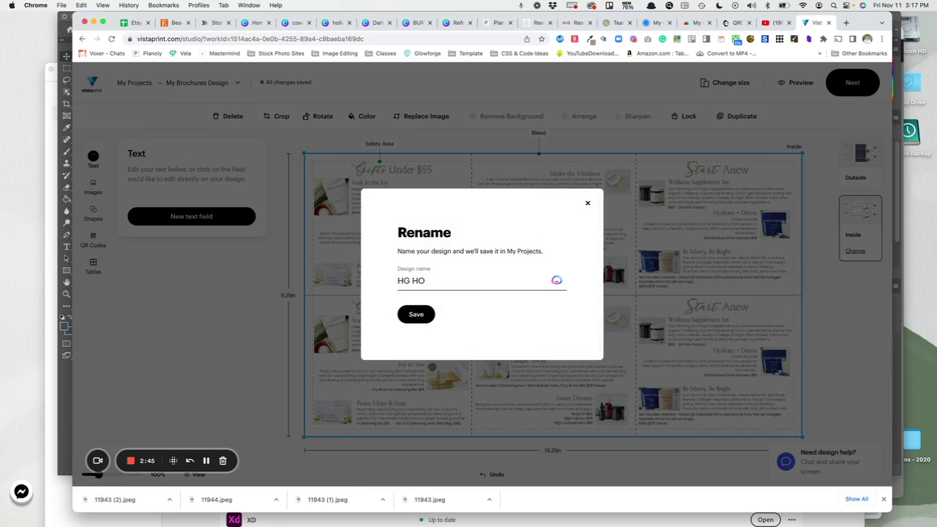
pyautogui.write('oliday')
pyautogui.click(418, 315)
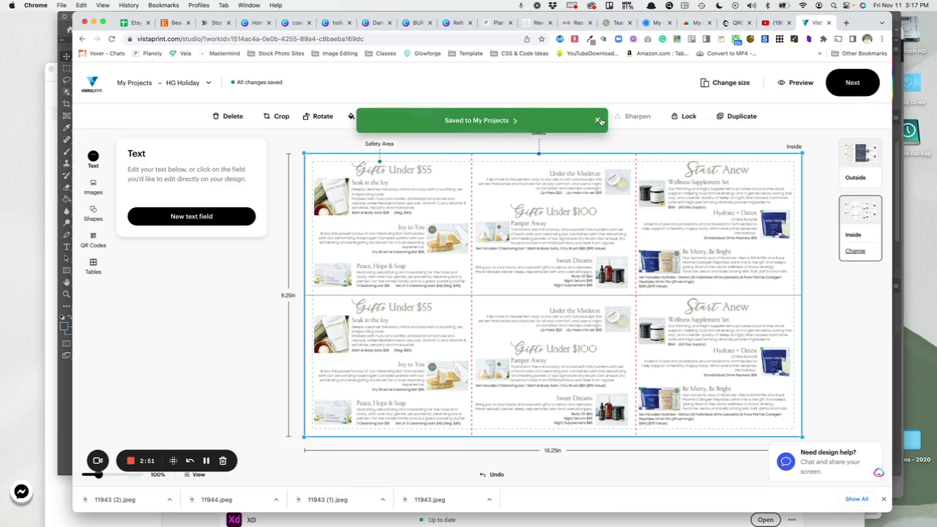
# Preview the inside and outside of the folded brochure, then return to the design.
pyautogui.click(810, 86)
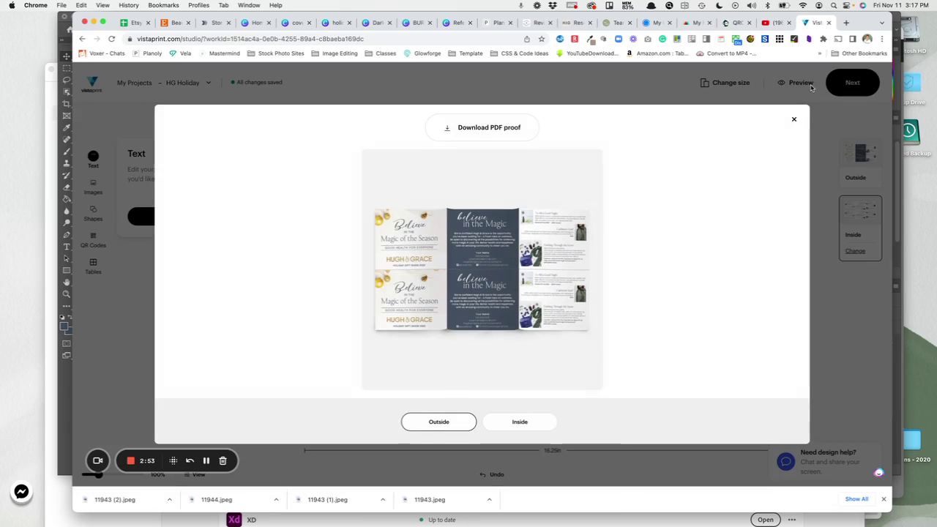
pyautogui.click(515, 424)
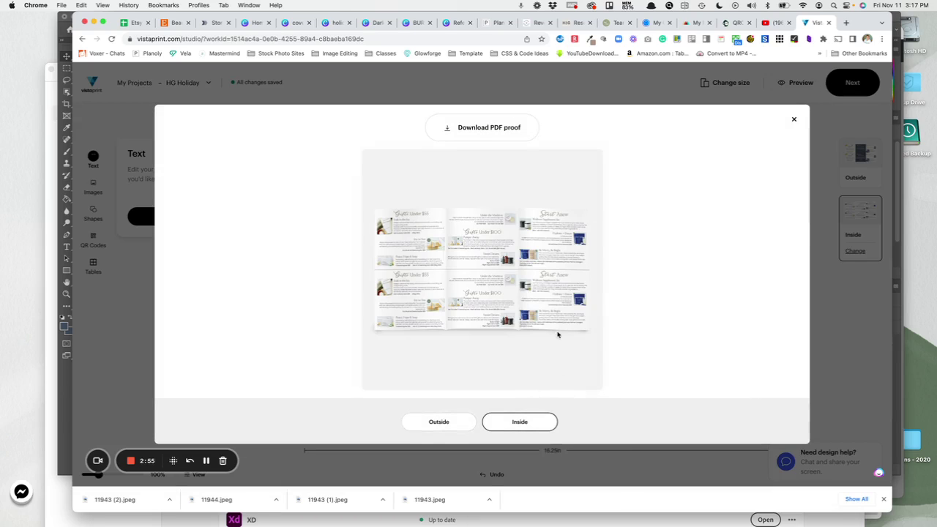
pyautogui.click(444, 422)
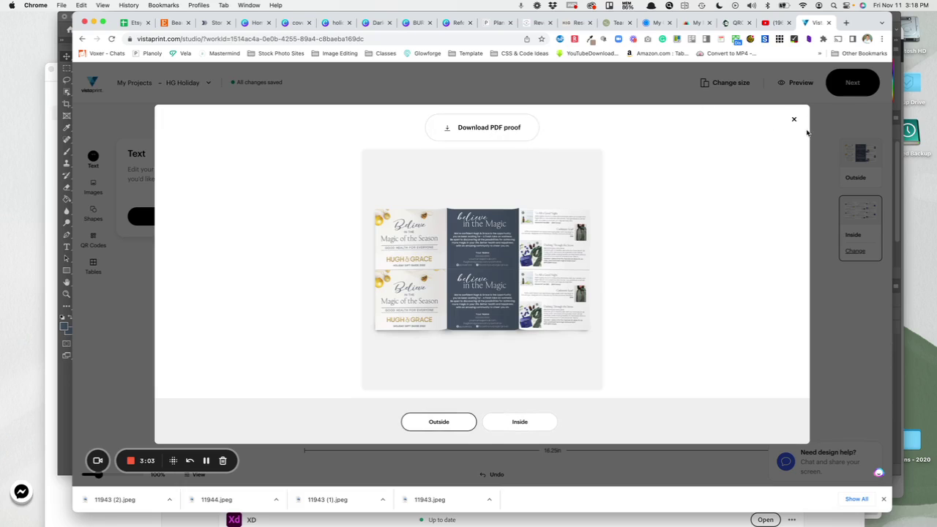
pyautogui.click(793, 118)
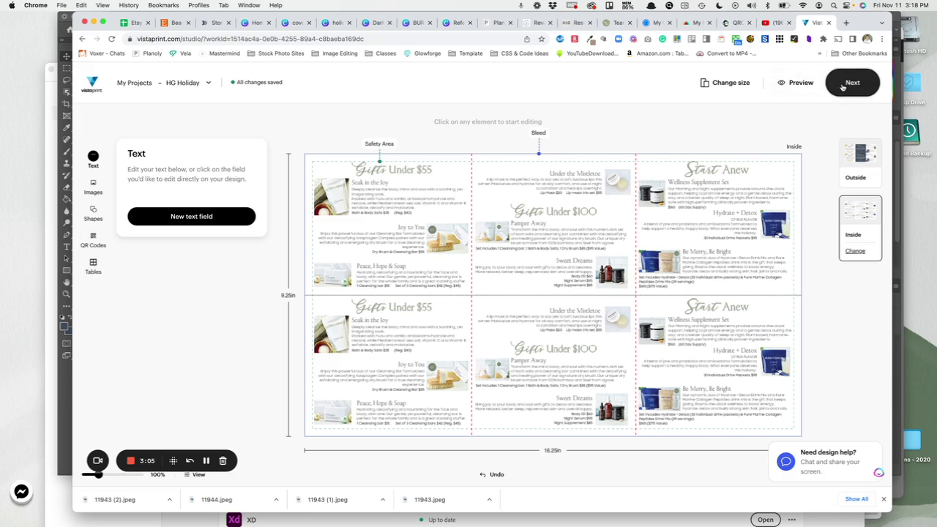
# Proceed to the design review, approve the design and continue to the final ordering options.
pyautogui.click(845, 84)
pyautogui.click(585, 248)
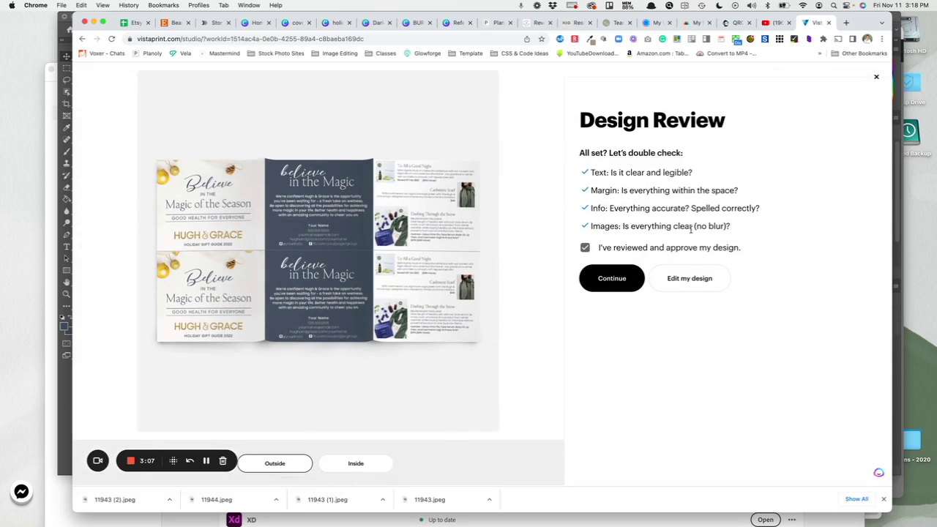
pyautogui.click(619, 279)
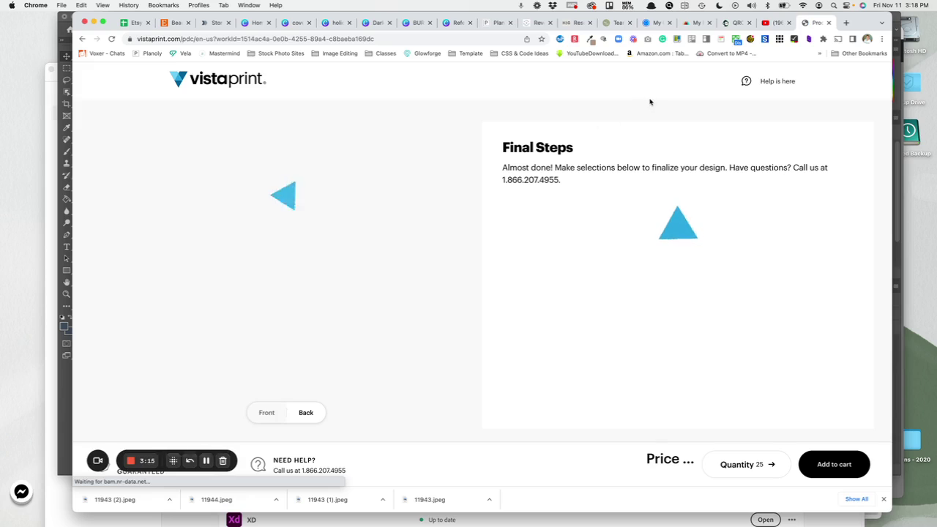
# Go through the paper options, add the brochures to the cart and dismiss the cash-back offer.
pyautogui.scroll(-1, 688, 254)
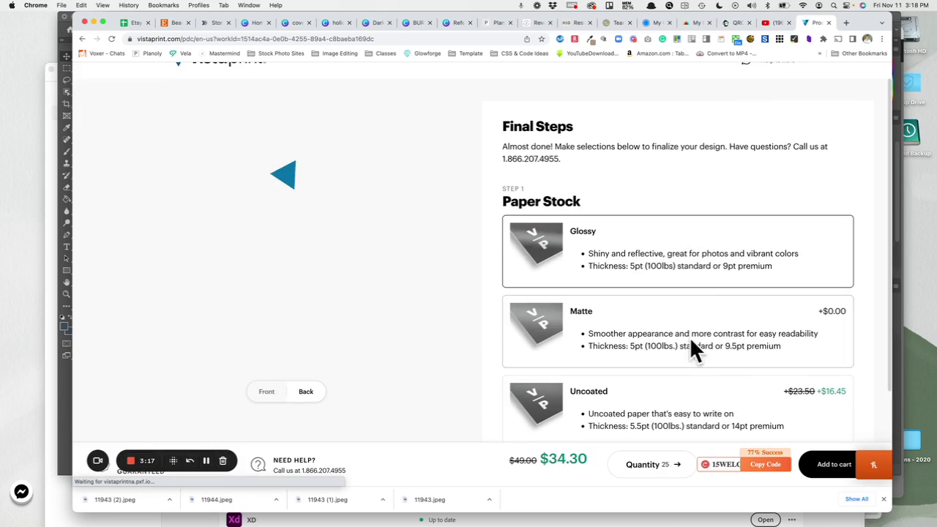
pyautogui.scroll(-3, 601, 256)
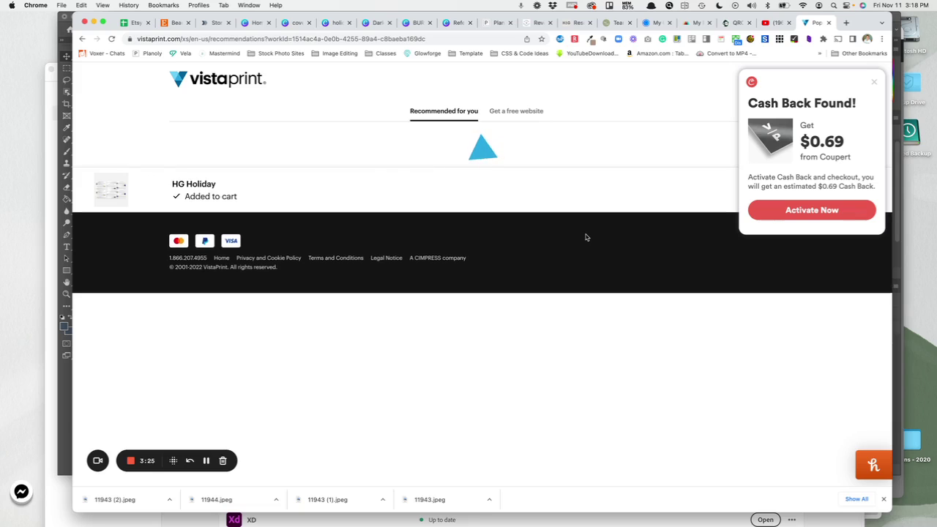
pyautogui.click(872, 81)
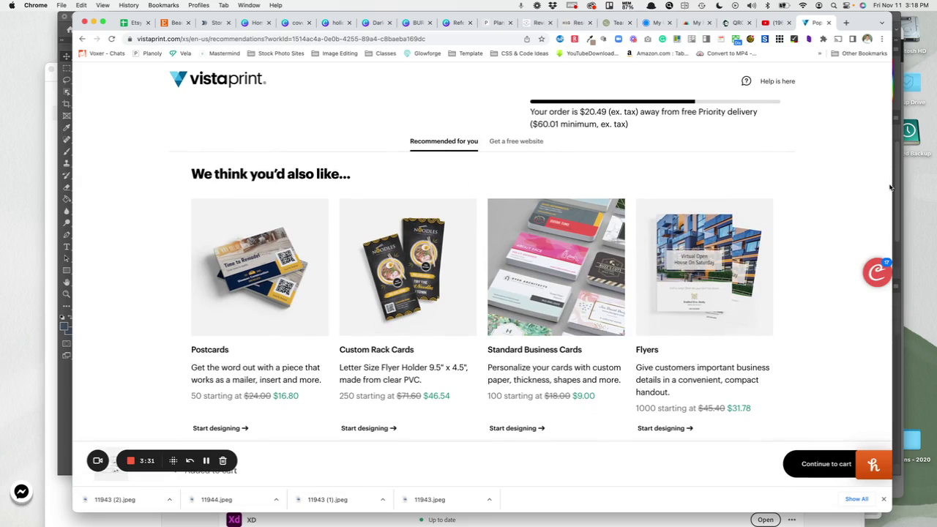
# Check the cash-back extension's store deals for VistaPrint without activating any of them.
pyautogui.click(575, 39)
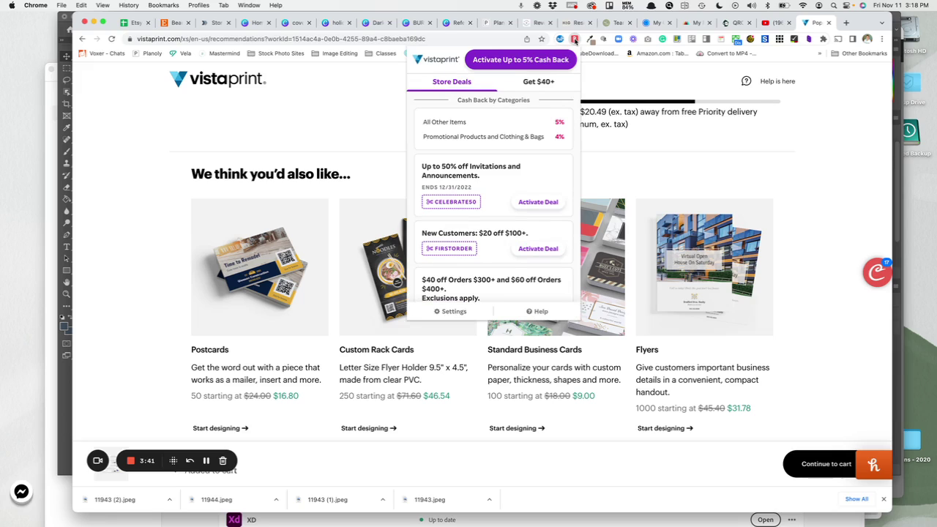
pyautogui.click(657, 82)
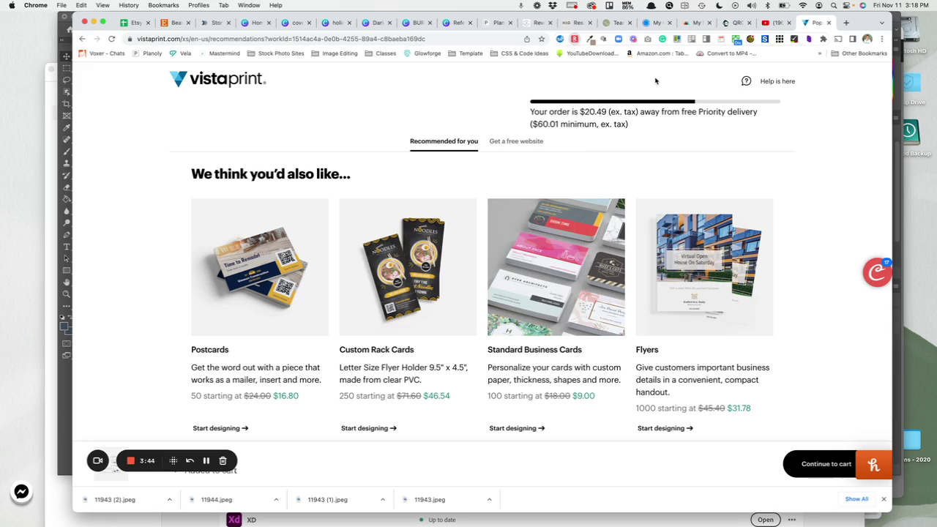
pyautogui.click(575, 40)
pyautogui.click(806, 149)
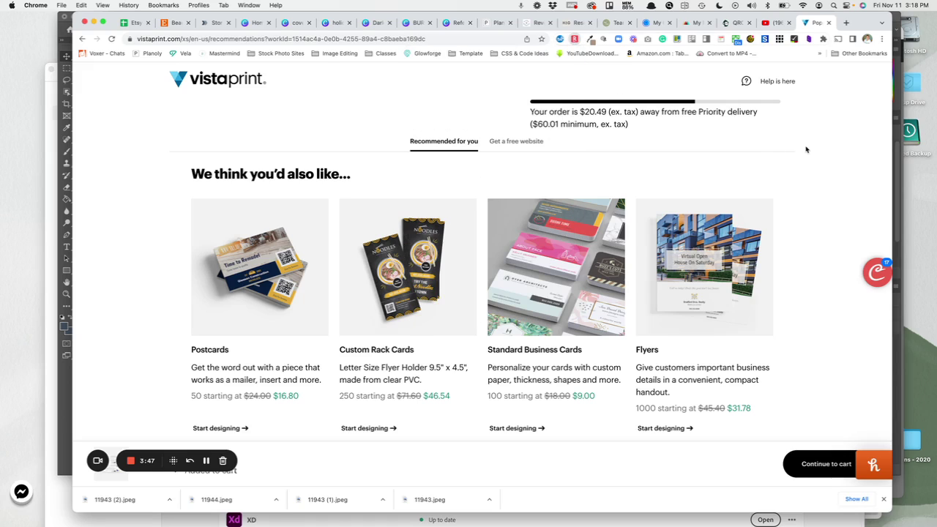